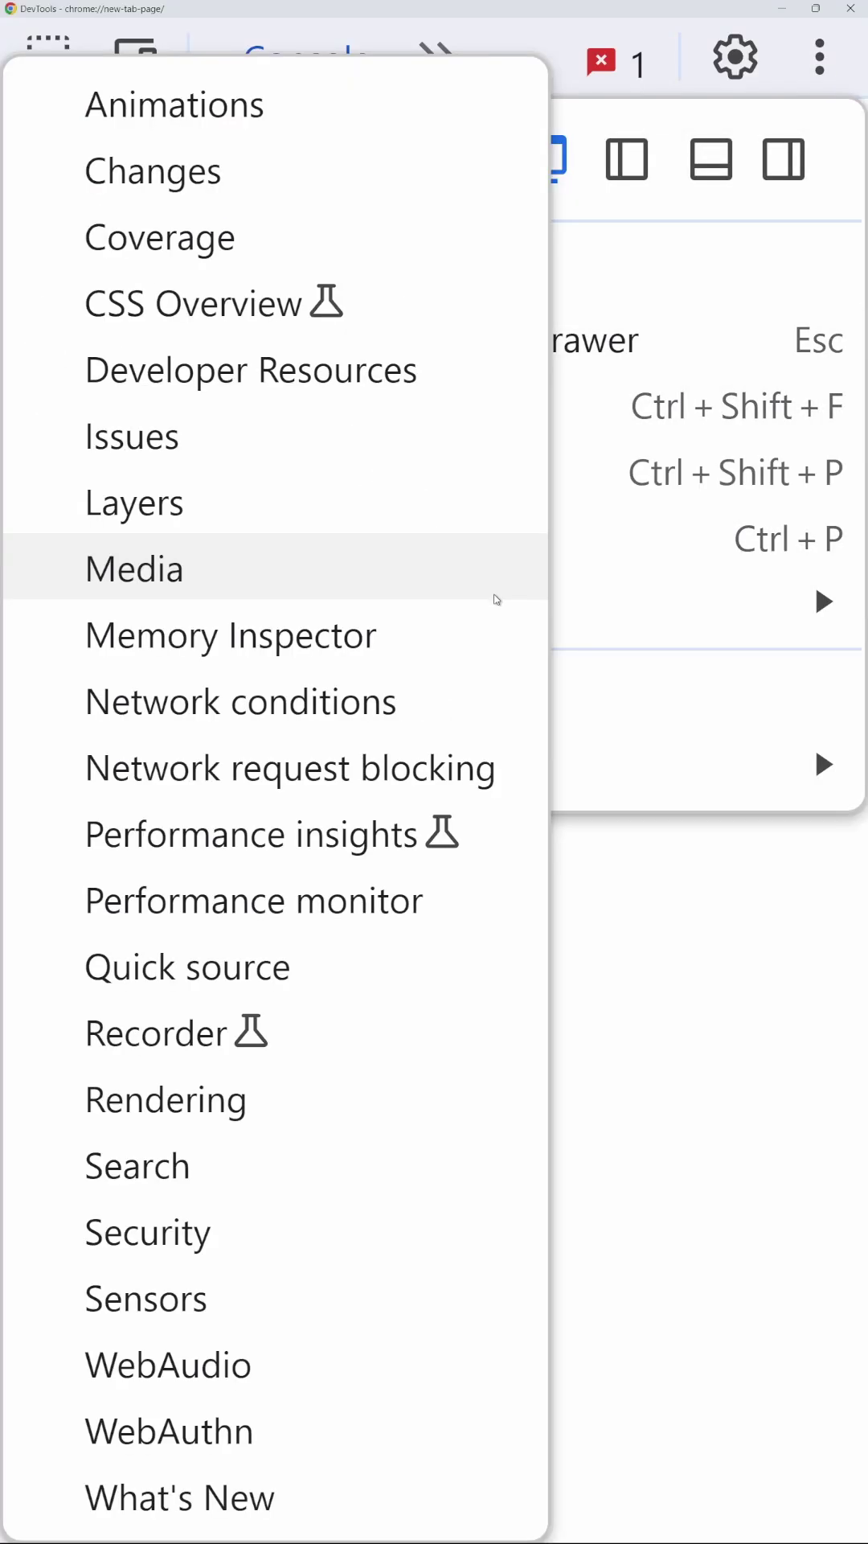
- Show the Rendering panel in the drawer via Customize DevTools ⋮ > More tools
left_click(257, 1095)
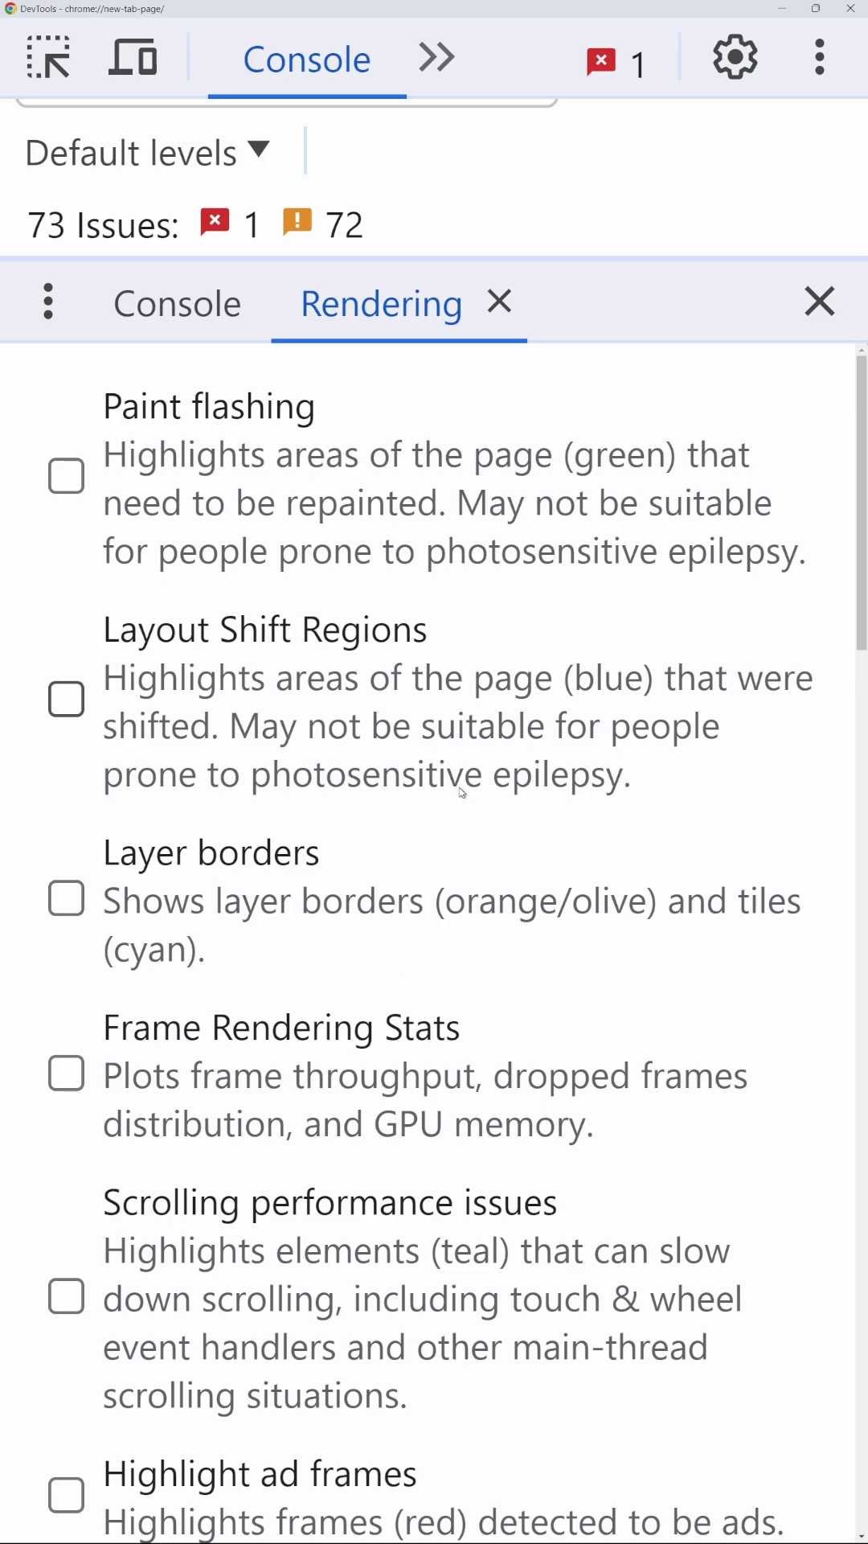
scroll(418, 707, "down", 3)
scroll(427, 706, "down", 2)
scroll(446, 748, "down", 2)
scroll(465, 786, "down", 3)
scroll(466, 778, "down", 2)
scroll(460, 786, "down", 1)
scroll(492, 749, "down", 1)
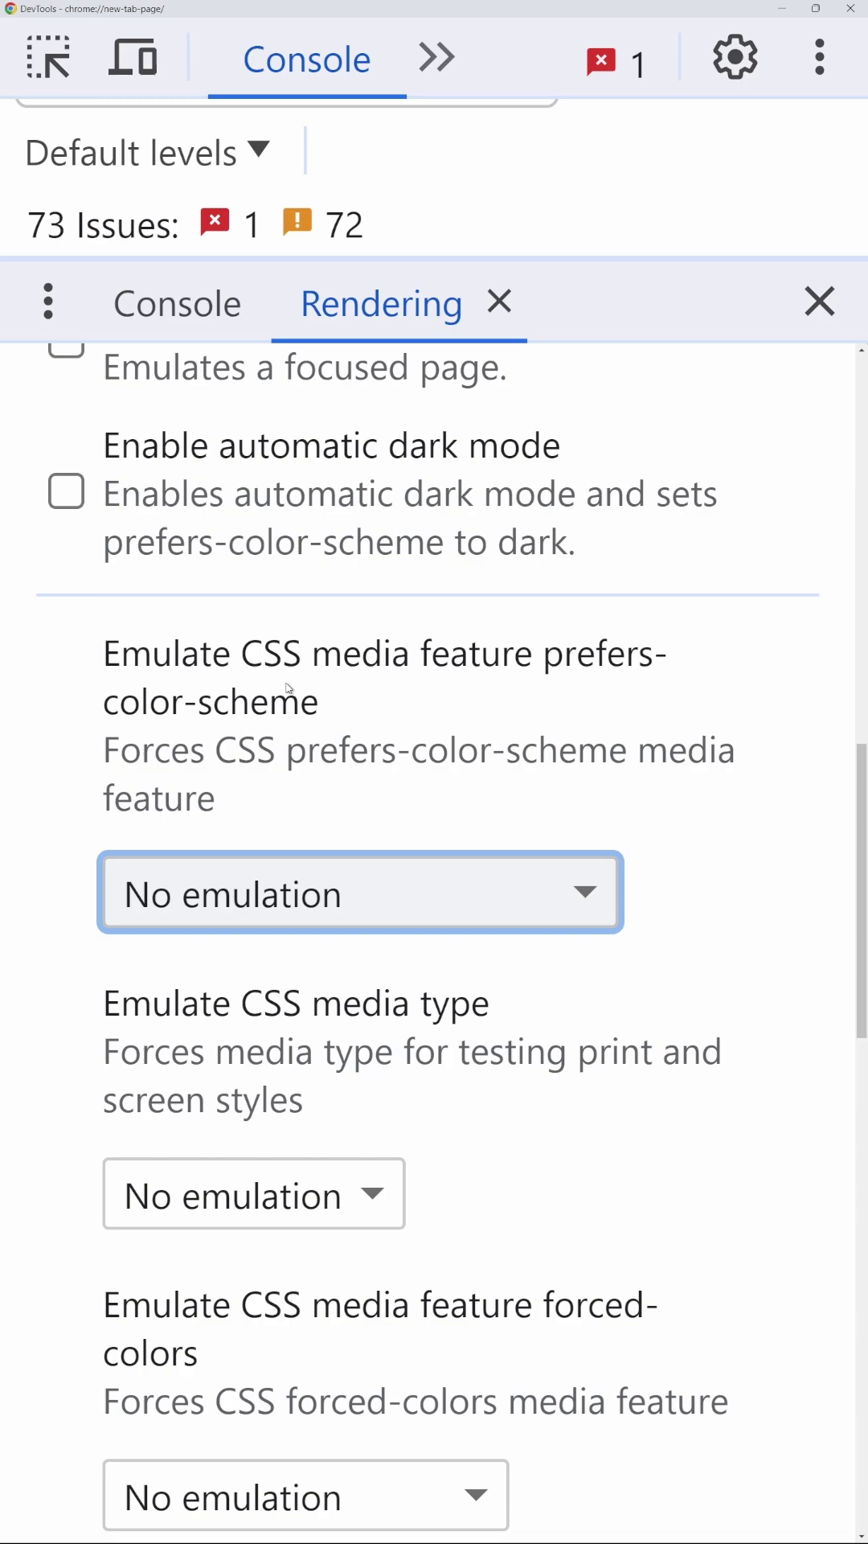
scroll(302, 748, "down", 1)
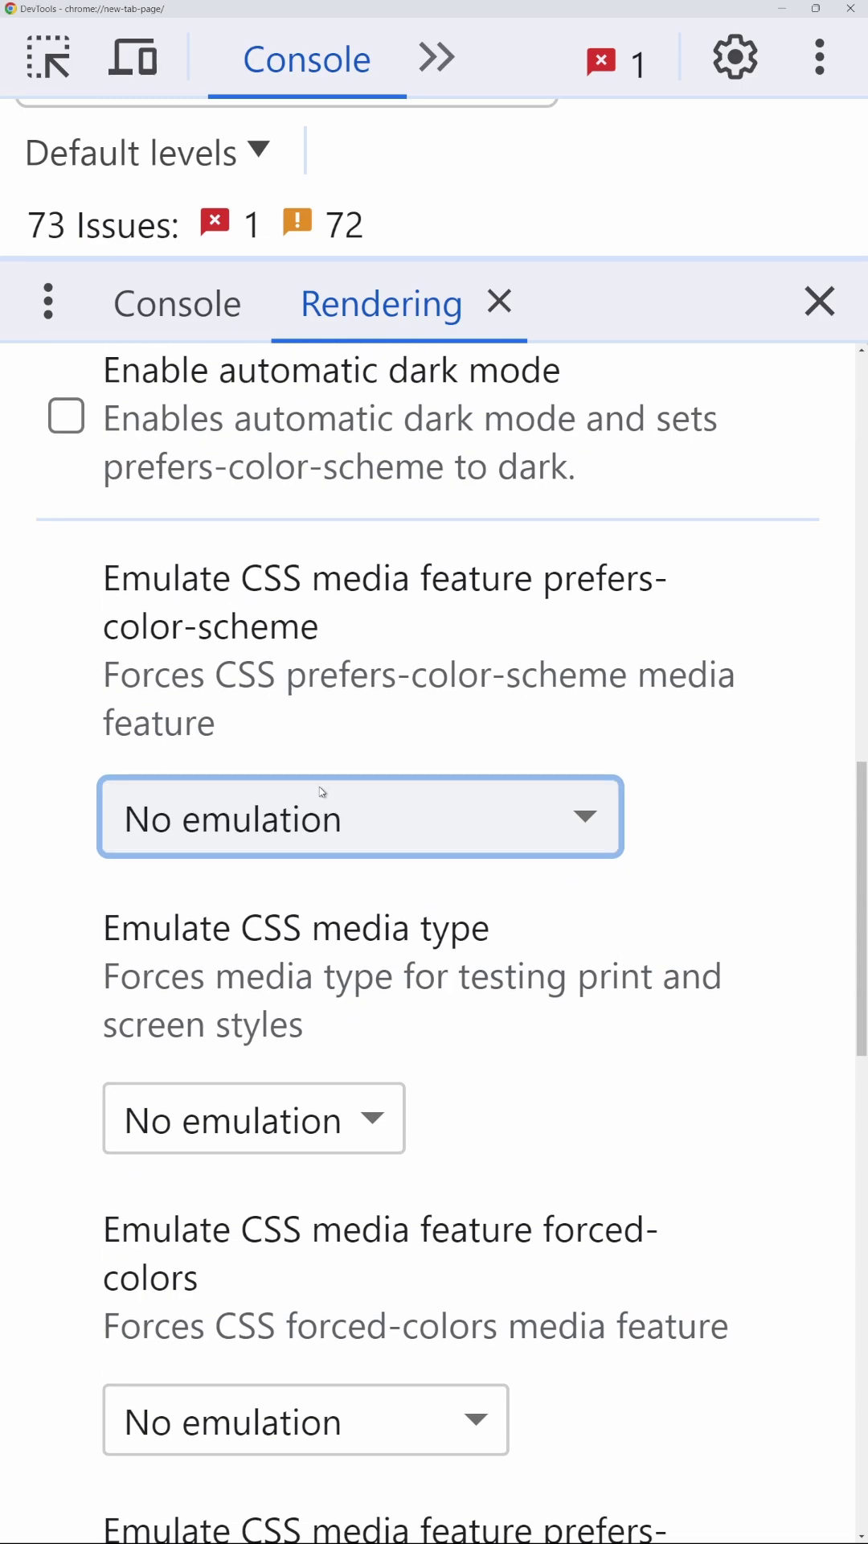
left_click(314, 813)
left_click(679, 1103)
scroll(462, 937, "down", 2)
left_click(383, 915)
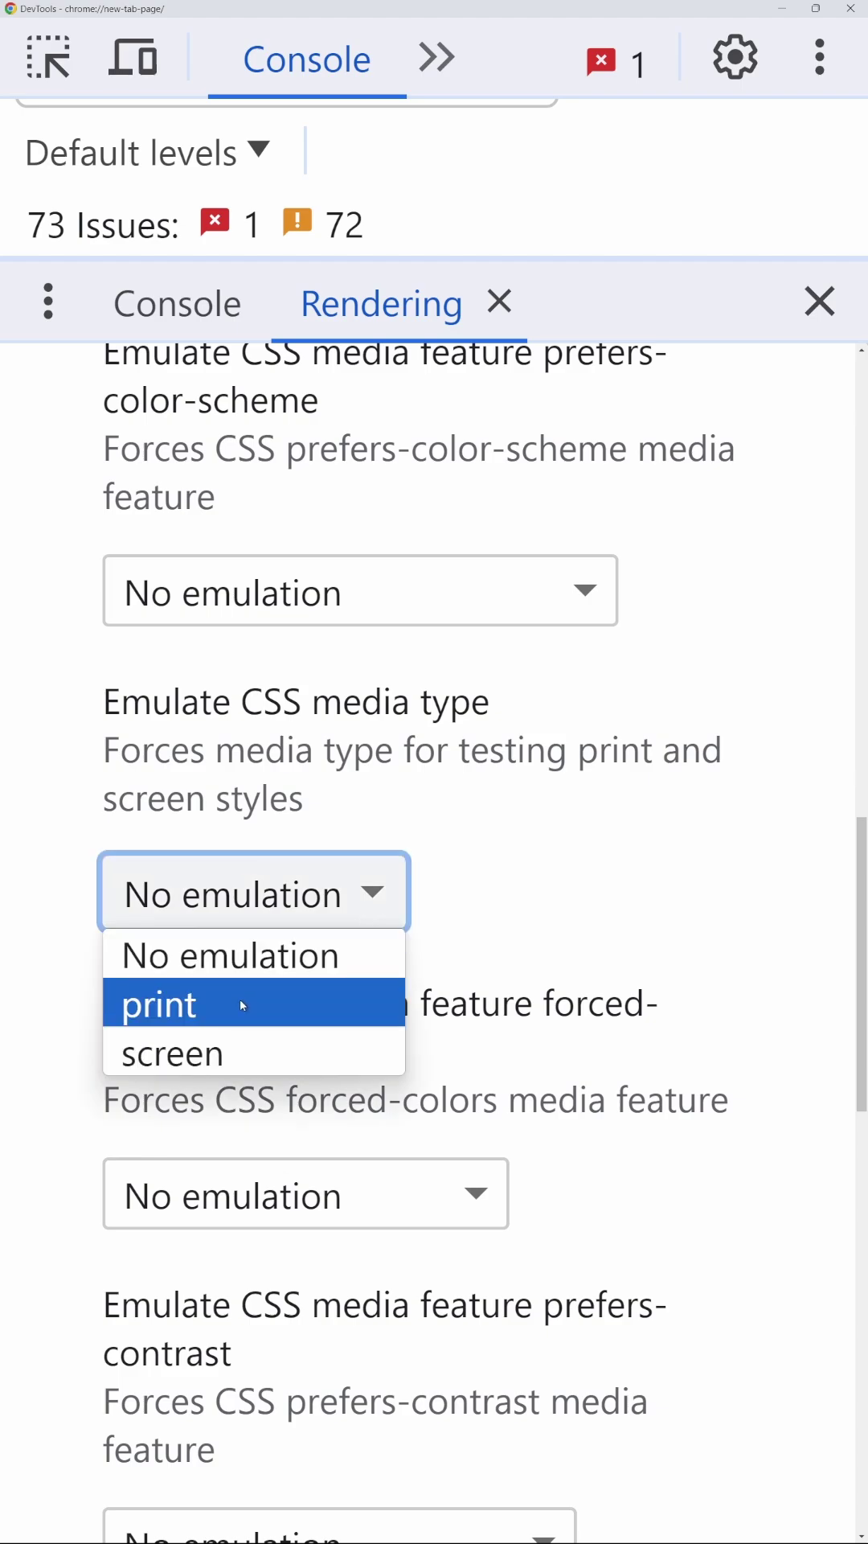
left_click(579, 830)
scroll(598, 849, "down", 2)
scroll(604, 855, "down", 3)
left_click(447, 1021)
left_click(347, 1028)
left_click(633, 893)
scroll(633, 892, "down", 3)
left_click(424, 1047)
left_click(448, 953)
scroll(665, 883, "down", 3)
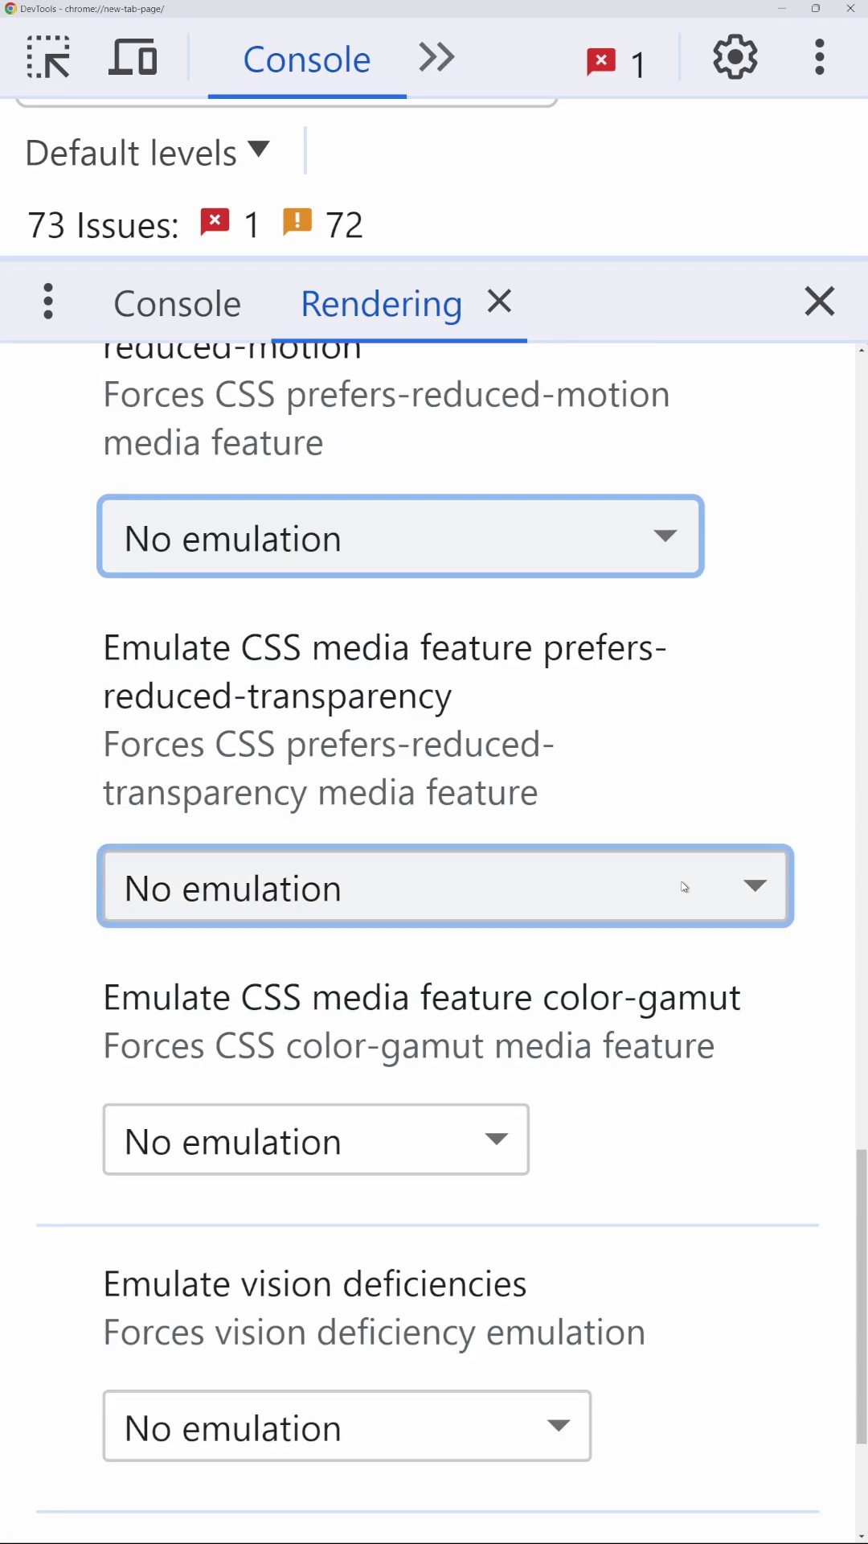
scroll(675, 886, "down", 2)
scroll(663, 899, "down", 1)
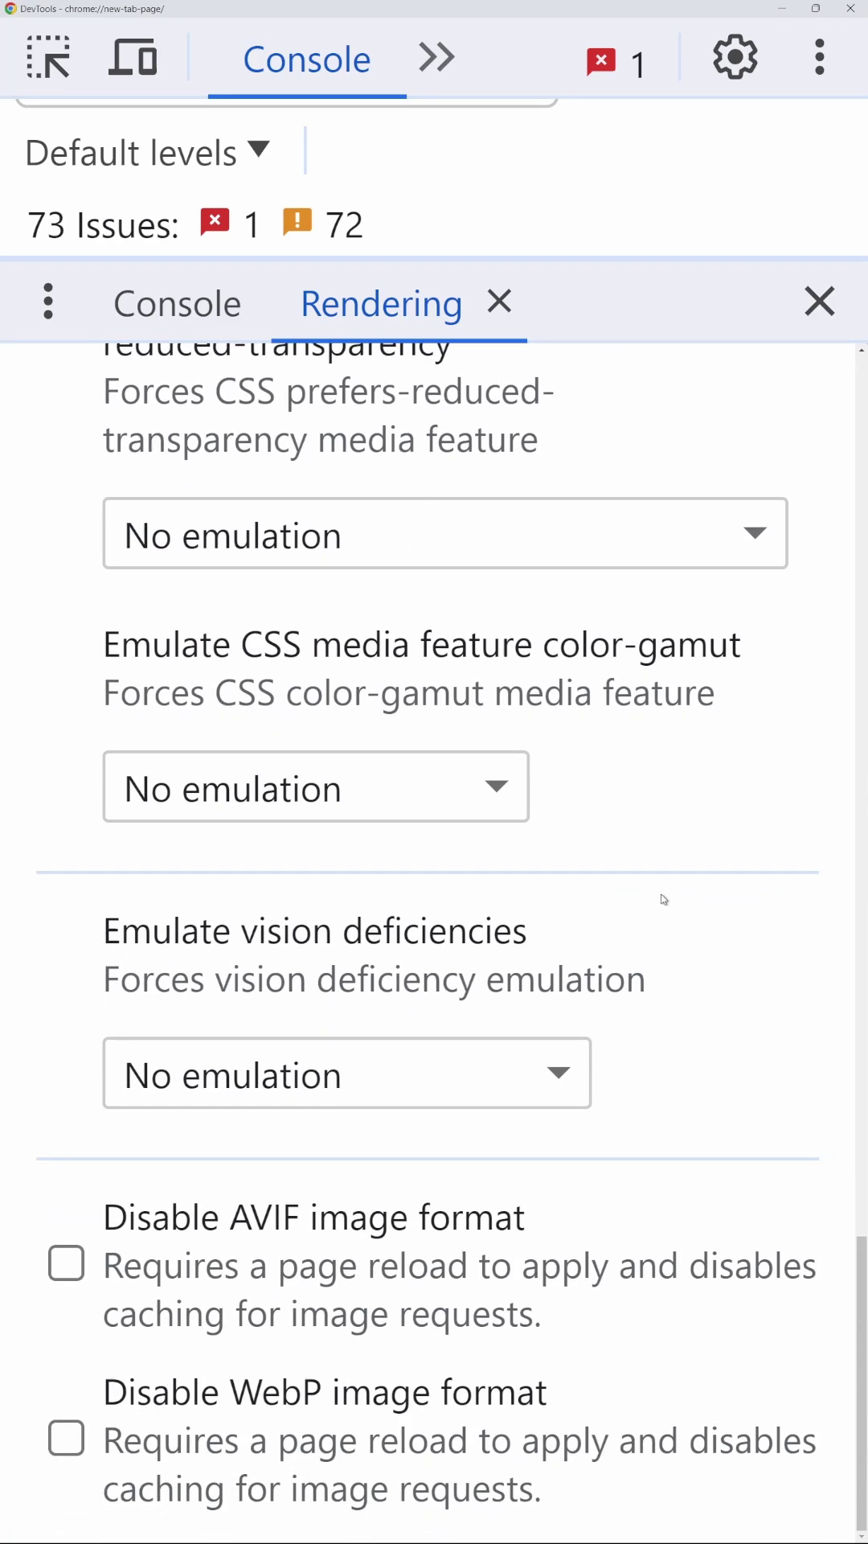
left_click(492, 1076)
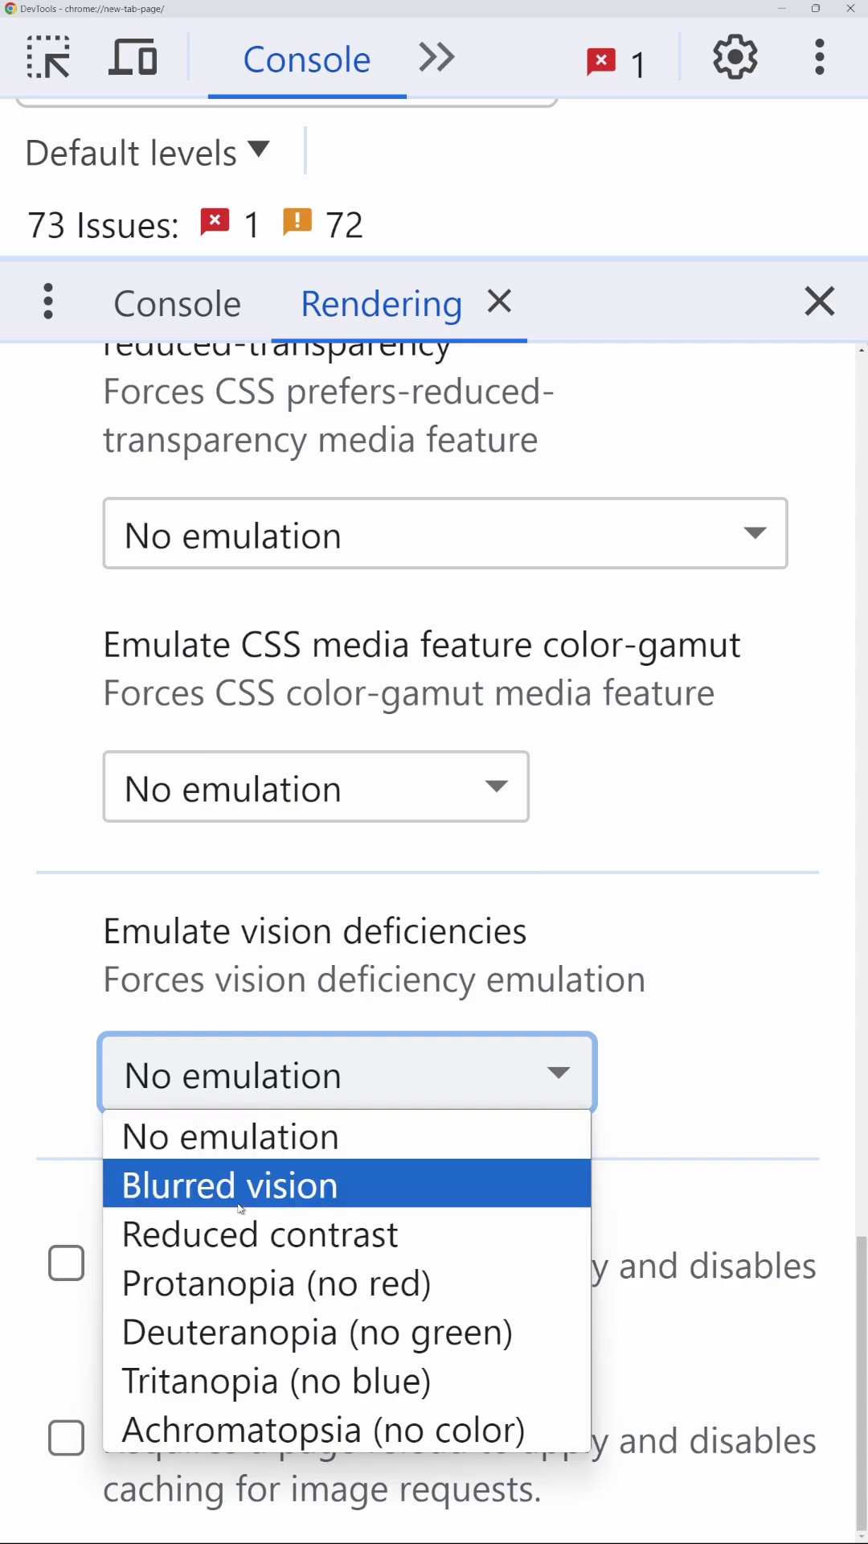
left_click(674, 953)
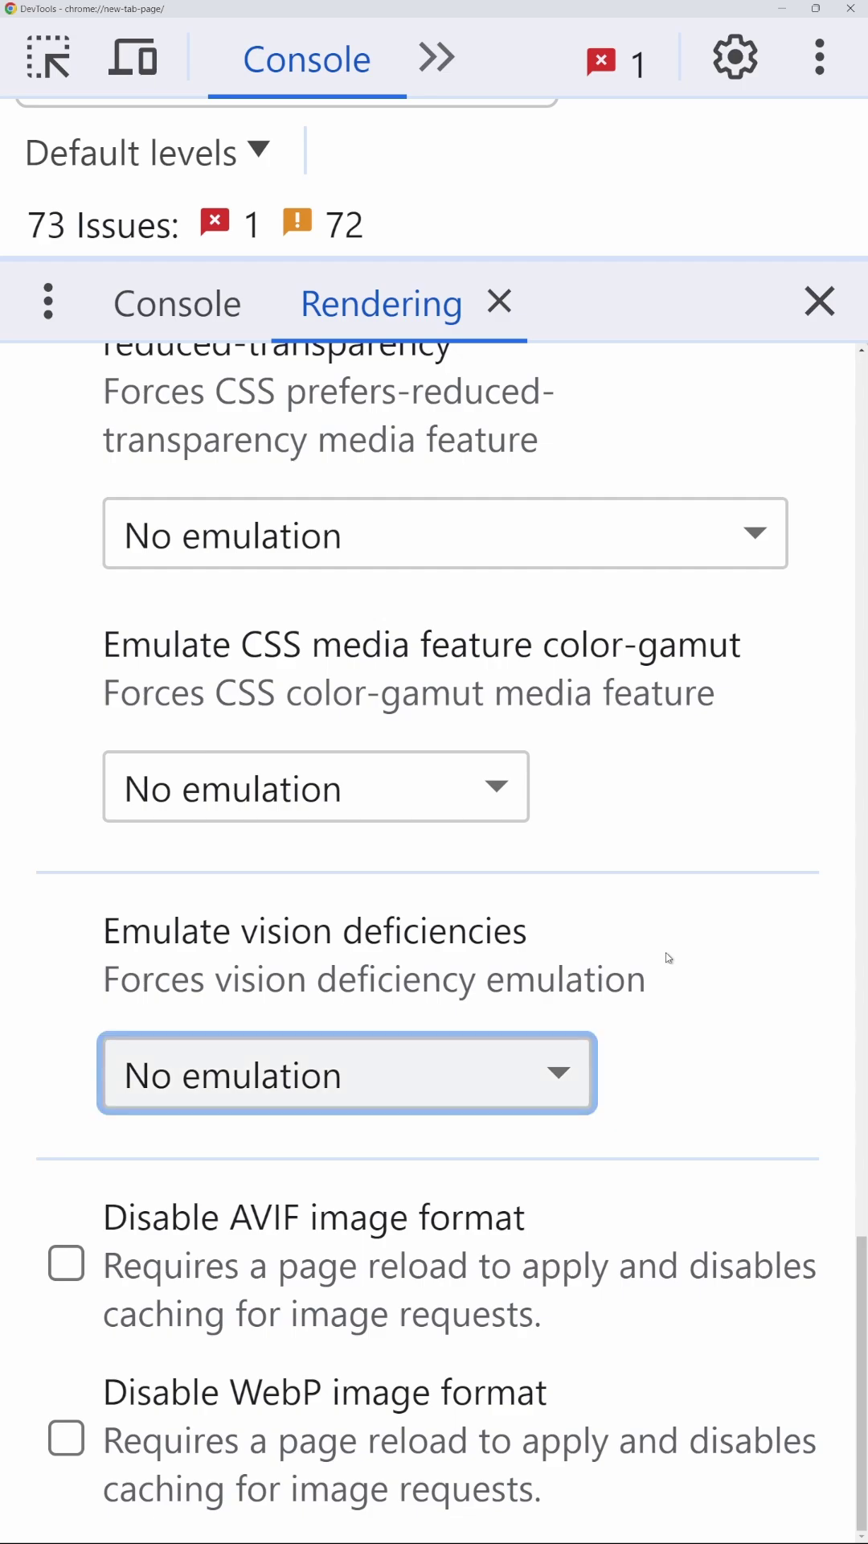
left_click(647, 776)
scroll(648, 775, "up", 3)
scroll(561, 806, "up", 5)
scroll(561, 806, "up", 2)
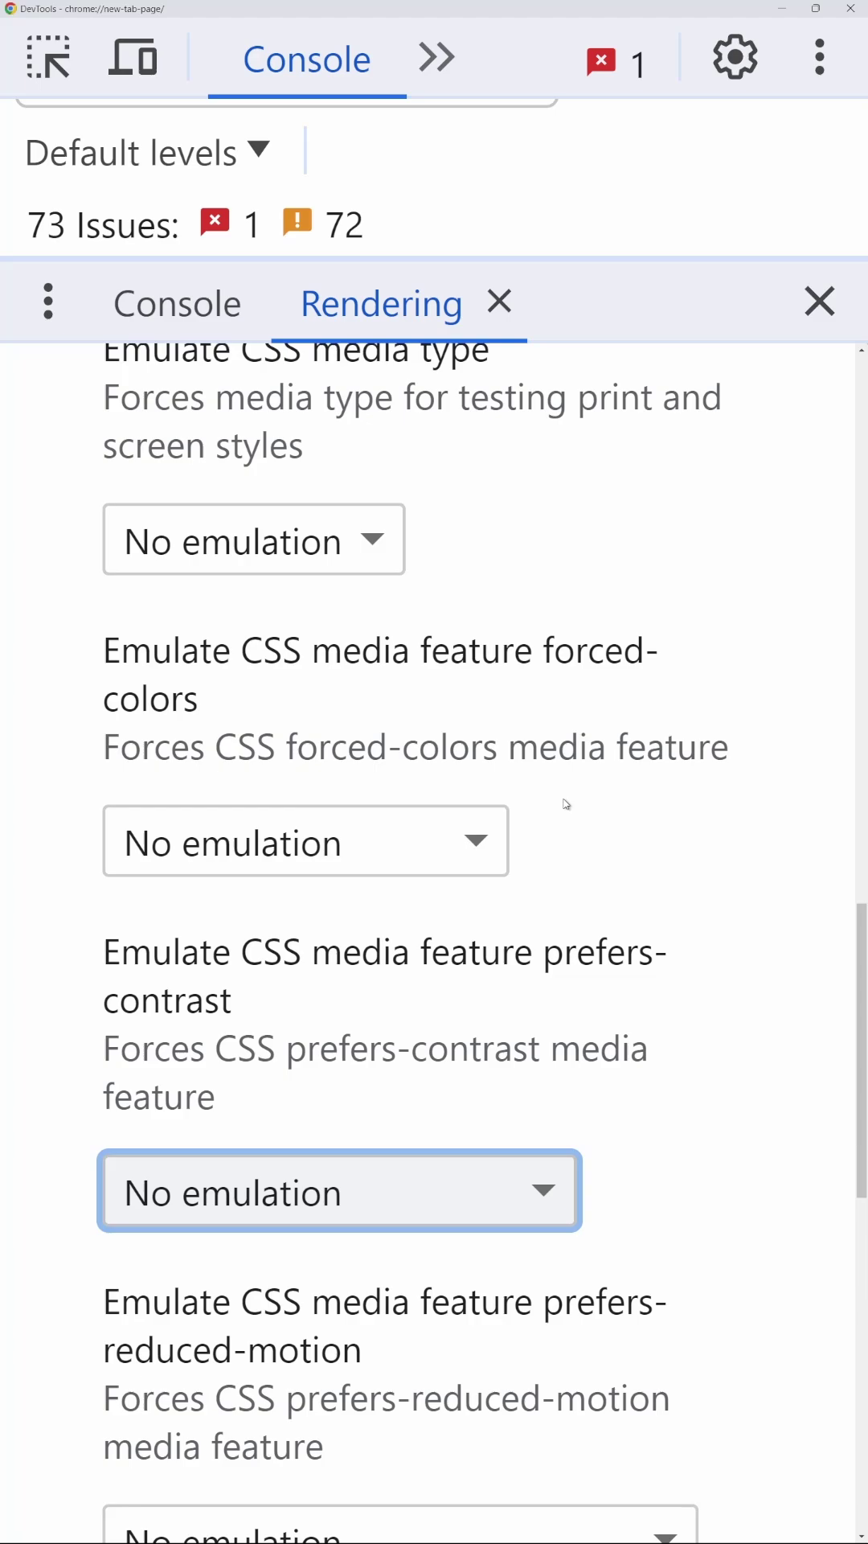
scroll(594, 815, "down", 4)
scroll(594, 816, "down", 4)
scroll(617, 854, "down", 2)
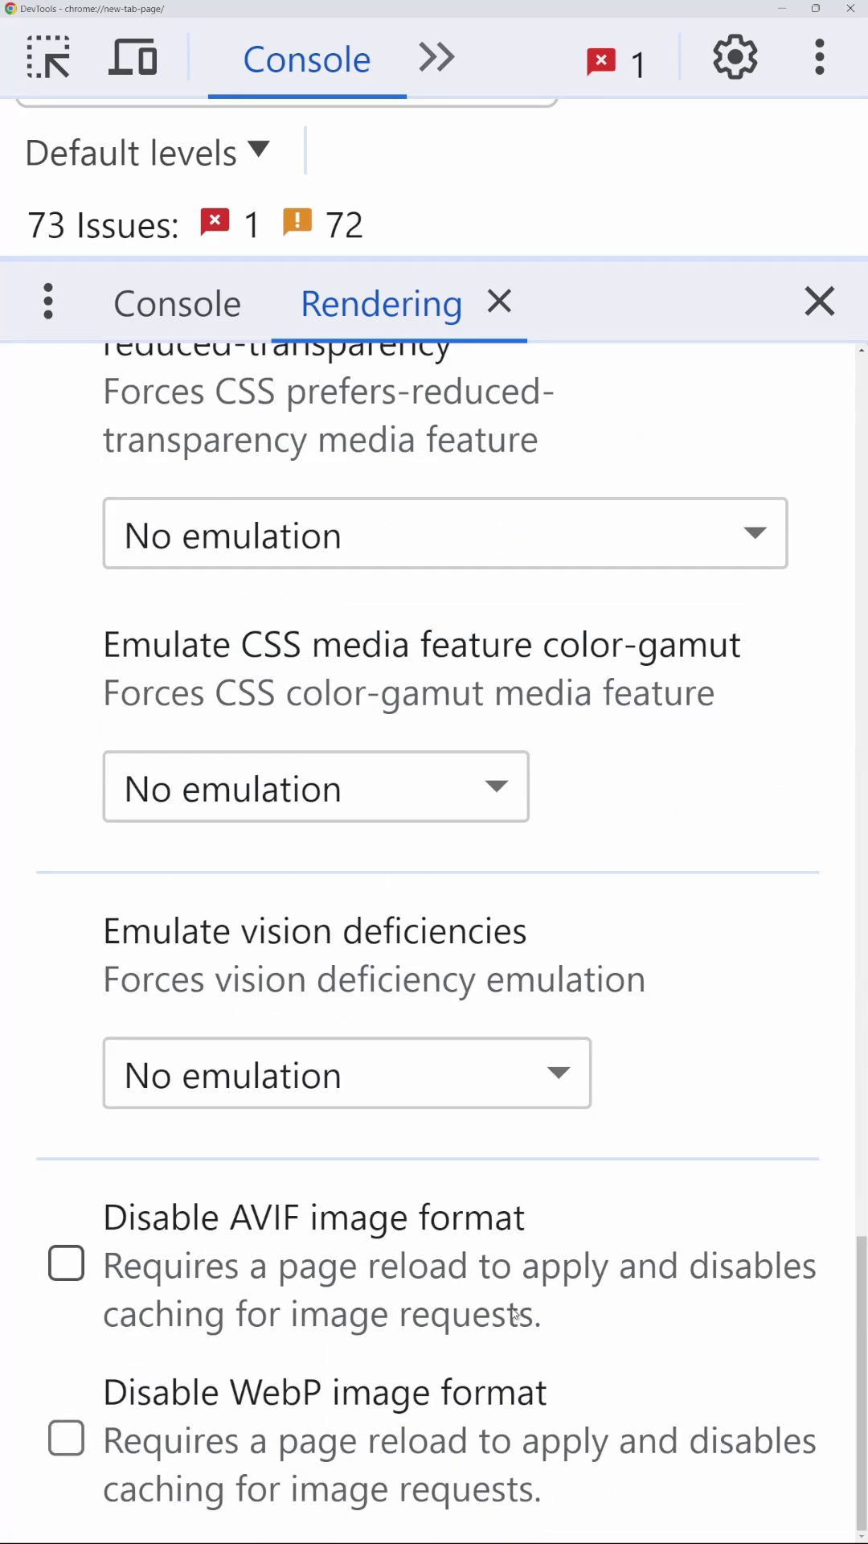
scroll(574, 1010, "up", 2)
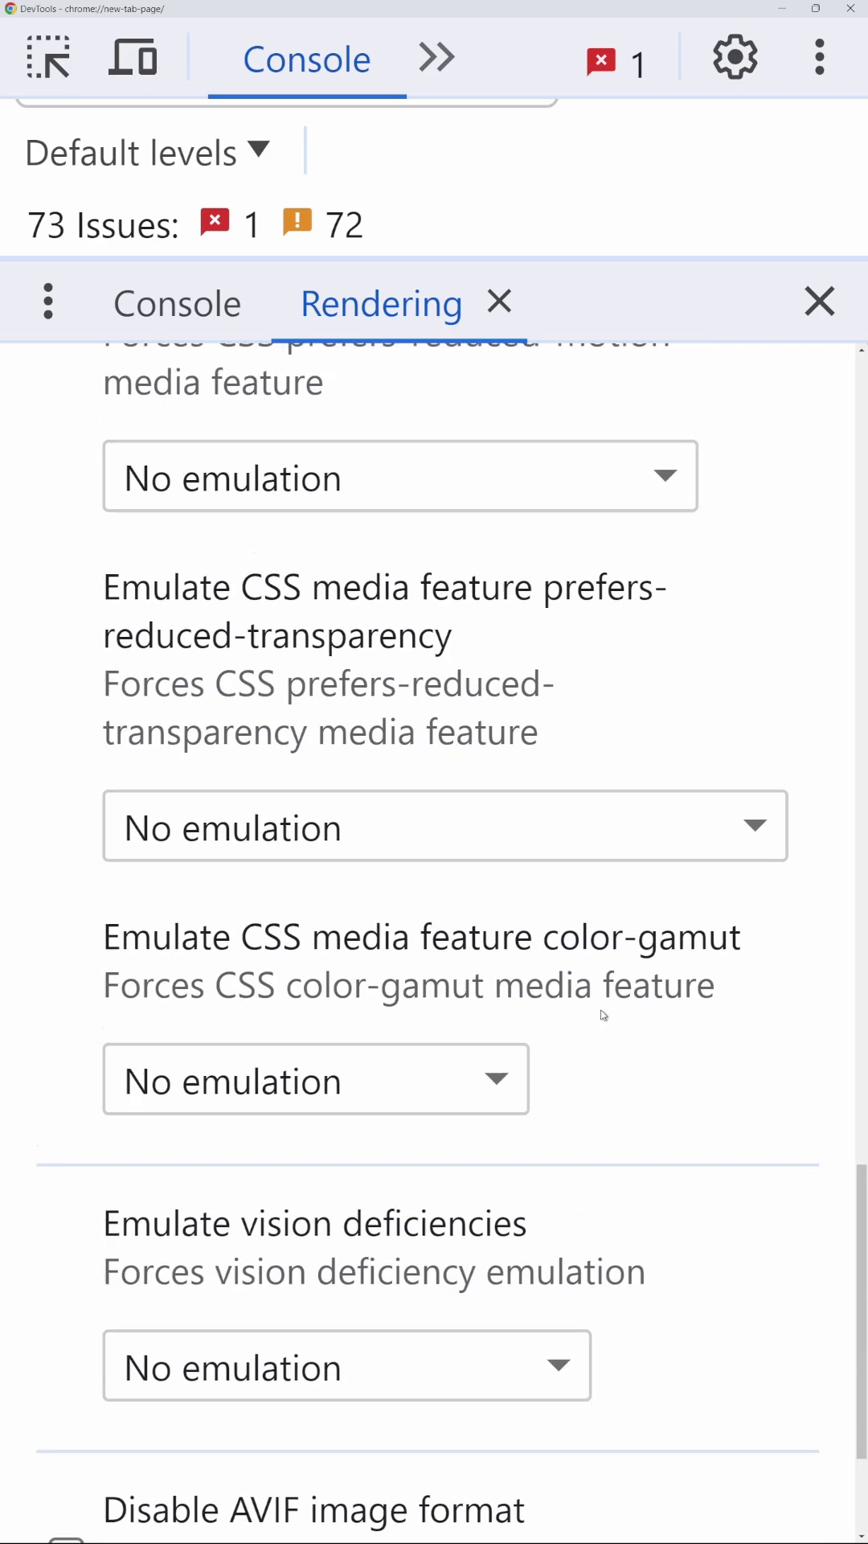
scroll(849, 1246, "down", 2)
scroll(847, 1247, "up", 2)
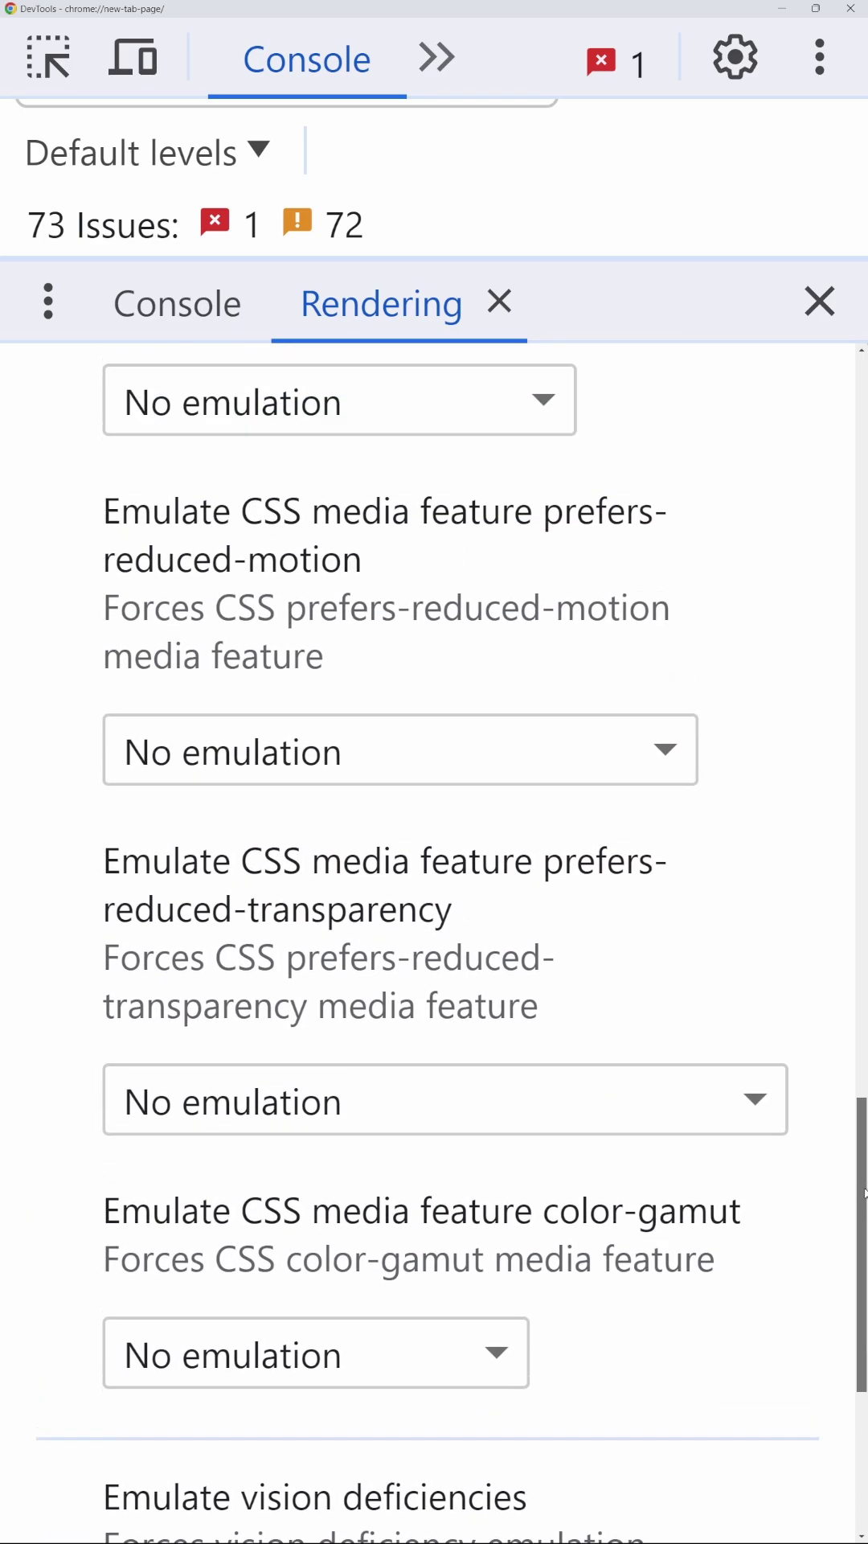